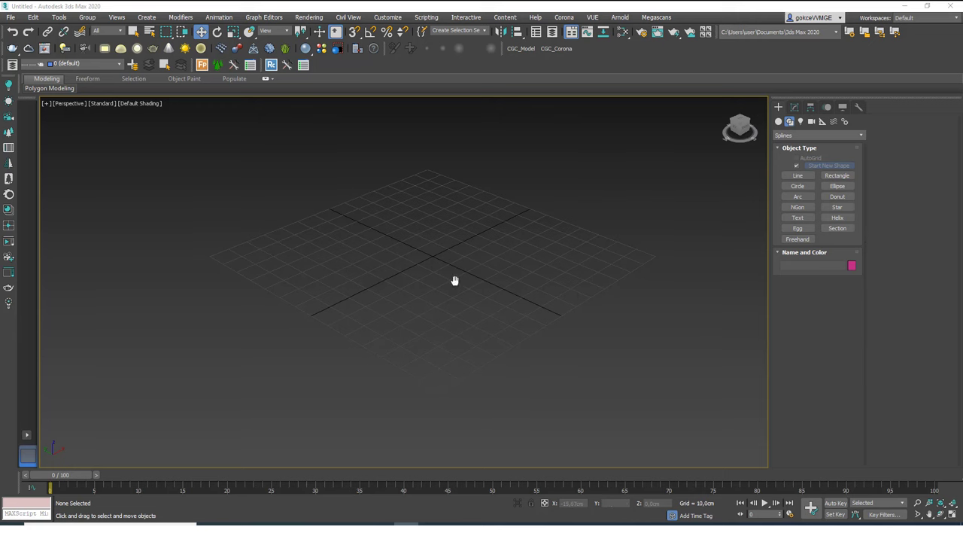
Switch to the Top view and start the Line tool with its keyboard coordinate entry shown
{"action": "key", "text": "t"}
{"action": "left_click", "coordinate": [789, 175]}
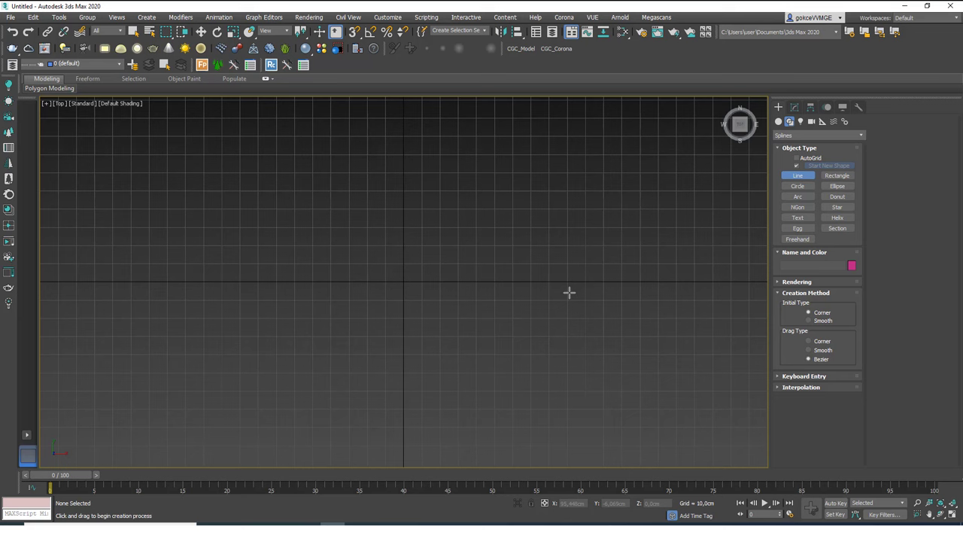
{"action": "left_click", "coordinate": [808, 379]}
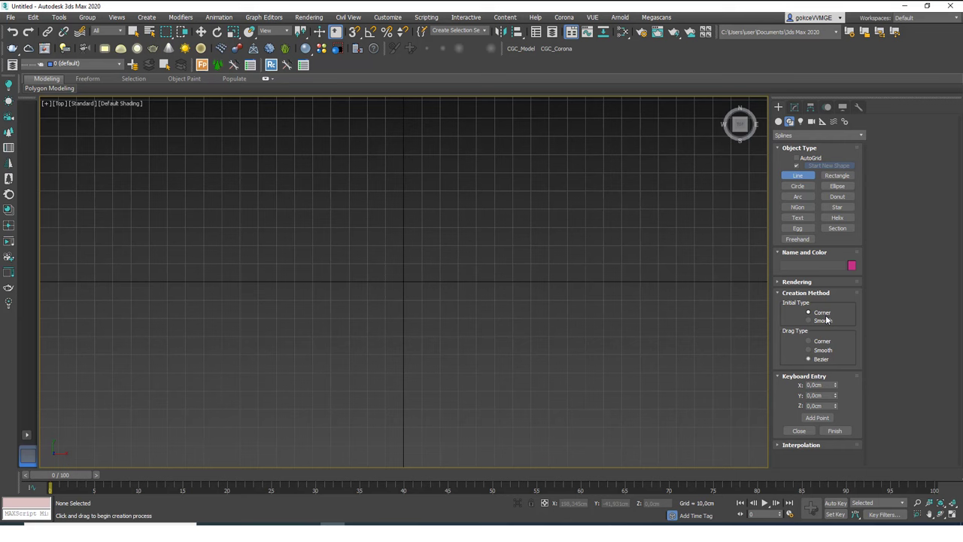
Draw an open line through three freely placed corner points above the X axis
{"action": "left_click", "coordinate": [360, 208]}
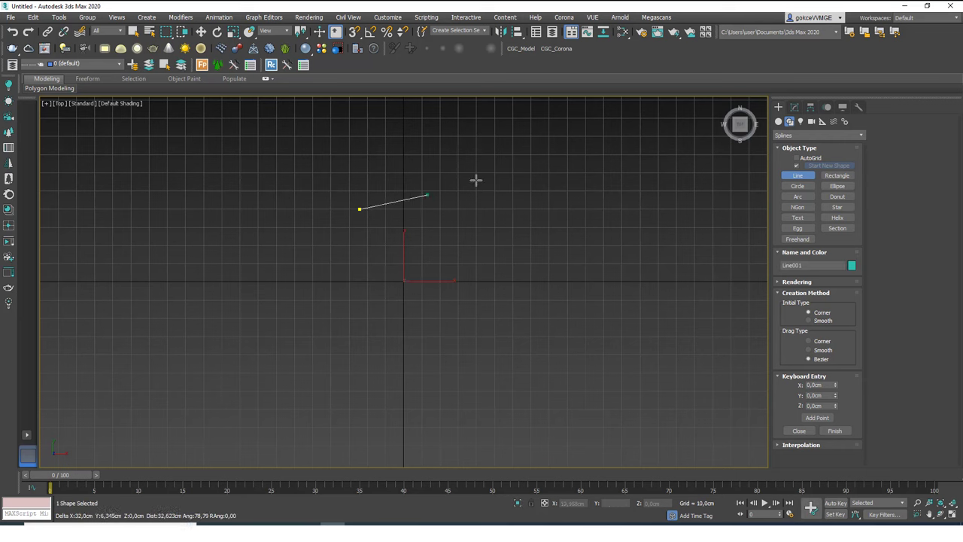
{"action": "left_click", "coordinate": [516, 174]}
{"action": "left_click", "coordinate": [570, 263]}
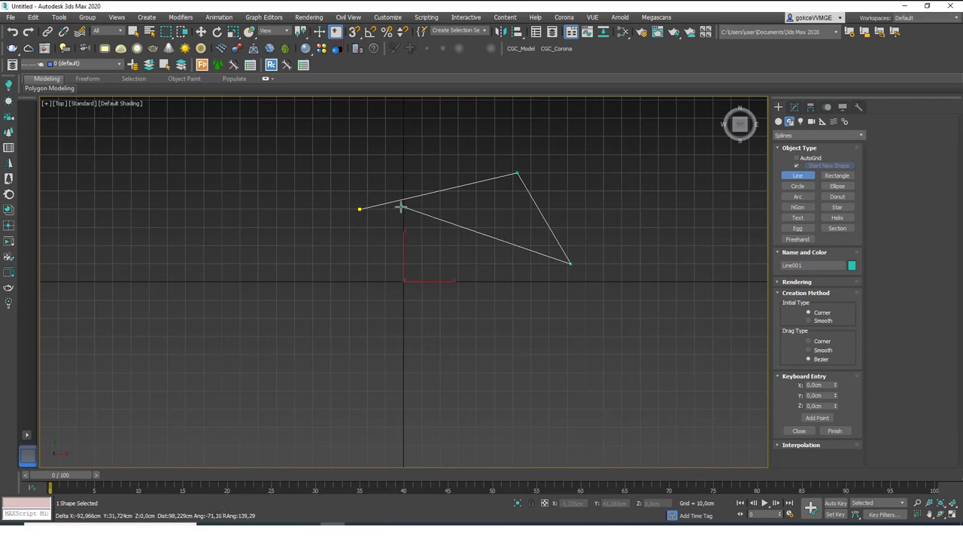
{"action": "right_click", "coordinate": [401, 207]}
Select the first vertex of the open line to check its coordinates, and delete the whole line
{"action": "key", "text": "1"}
{"action": "key", "text": "w"}
{"action": "left_click", "coordinate": [360, 209]}
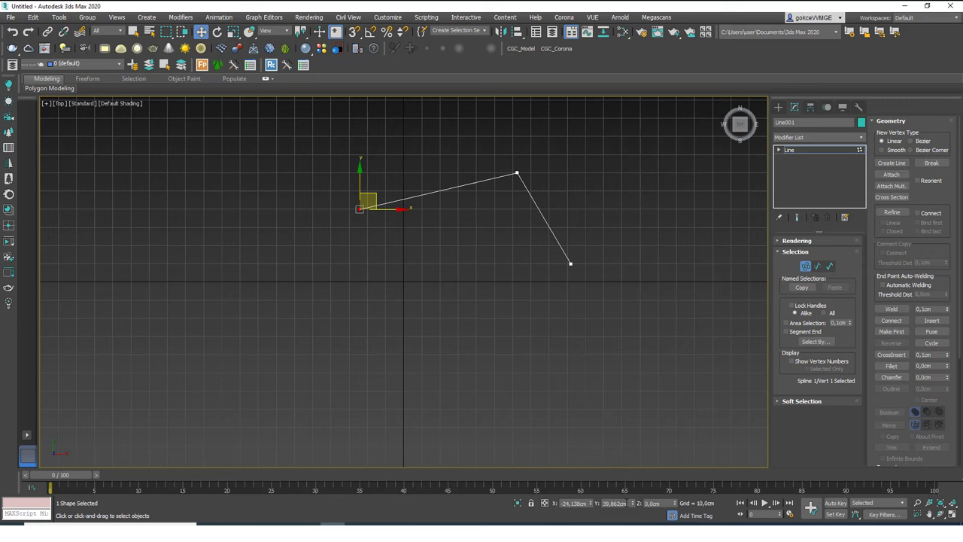
{"action": "key", "text": "Tab"}
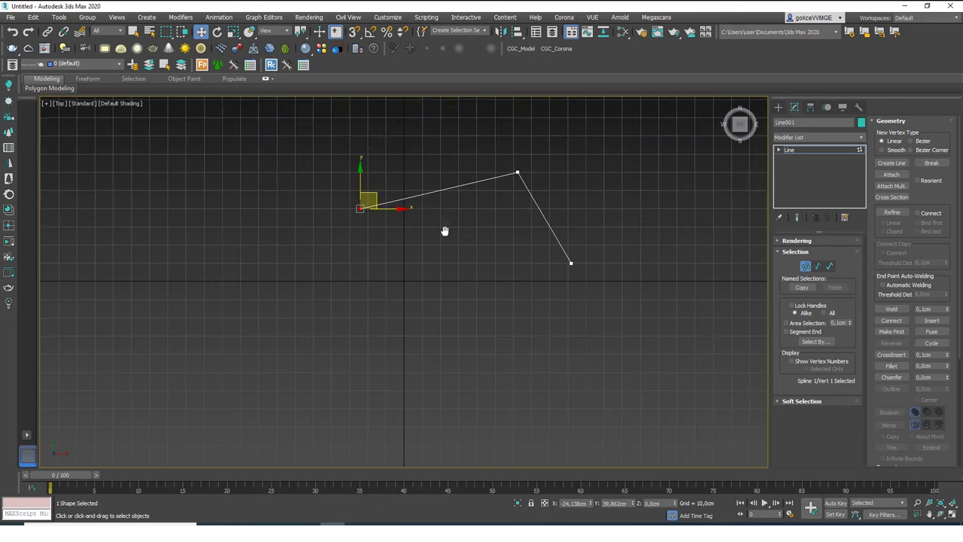
{"action": "middle_click_drag", "start_coordinate": [429, 248], "coordinate": [427, 246]}
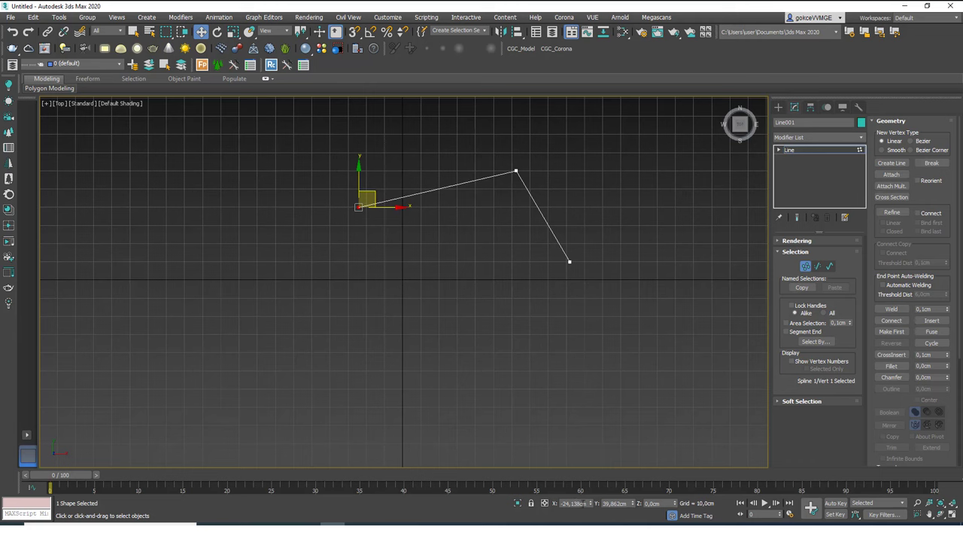
{"action": "middle_click_drag", "start_coordinate": [464, 242], "coordinate": [467, 244]}
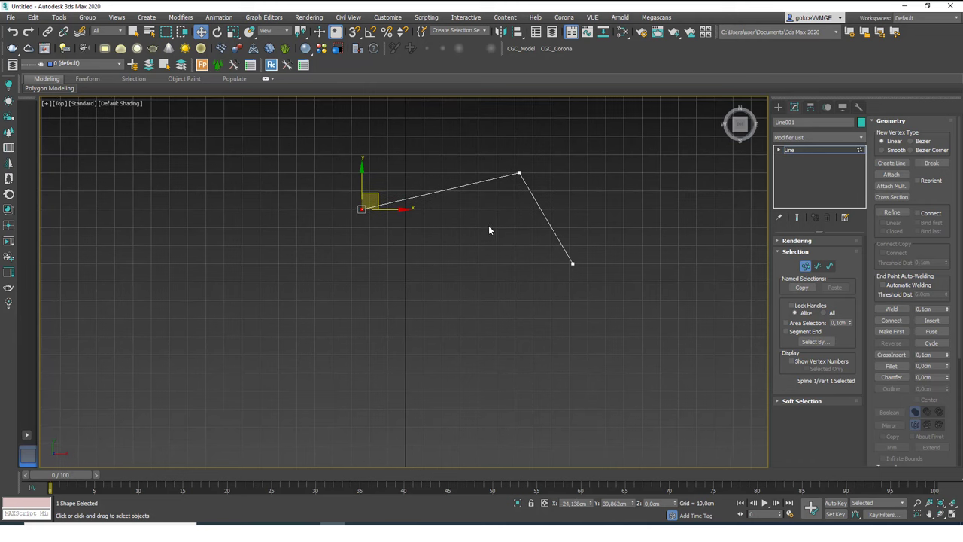
{"action": "key", "text": "1"}
{"action": "key", "text": "Delete"}
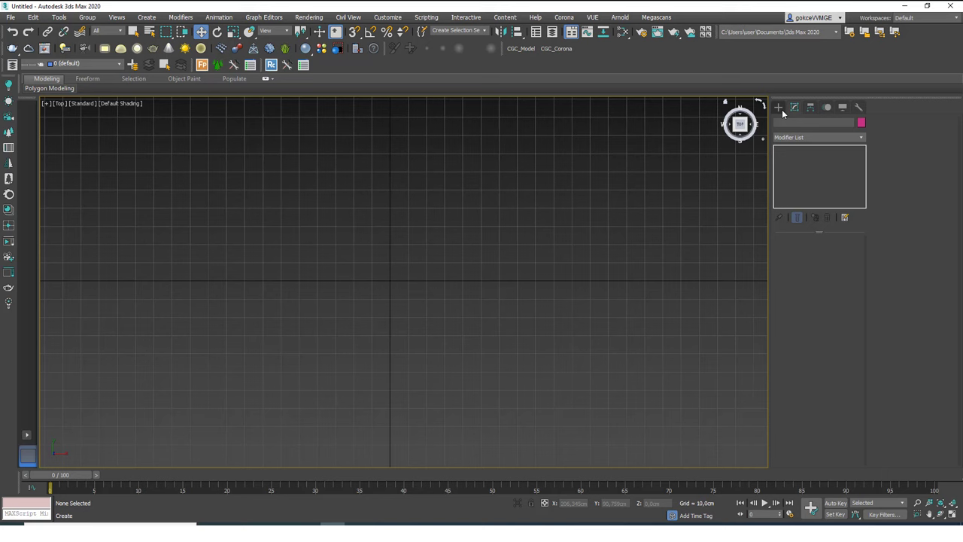
Start a new line by keyboard entry with its first point at X 0, Y 0, Z 0 cm
{"action": "left_click", "coordinate": [778, 107]}
{"action": "left_click", "coordinate": [797, 175]}
{"action": "middle_click_drag", "start_coordinate": [526, 236], "coordinate": [516, 246]}
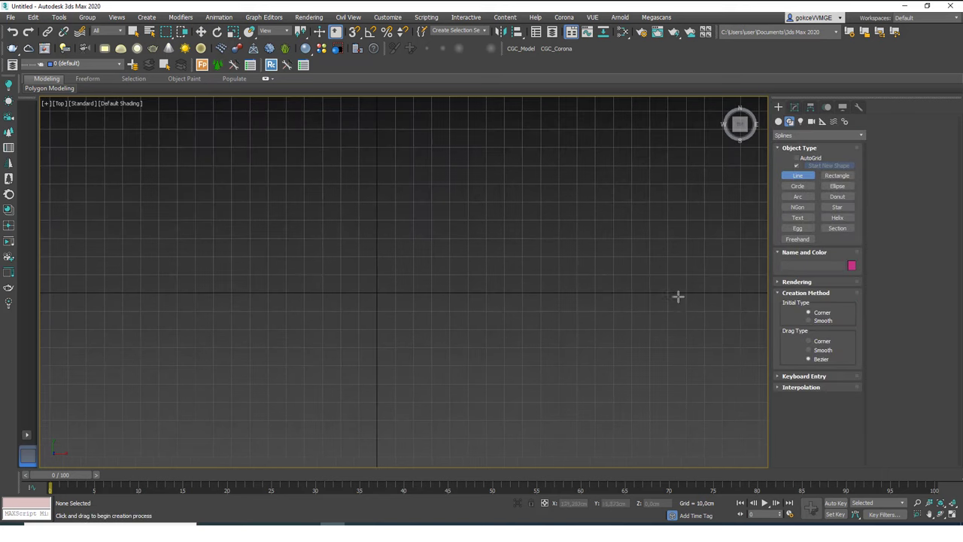
{"action": "left_click", "coordinate": [812, 377]}
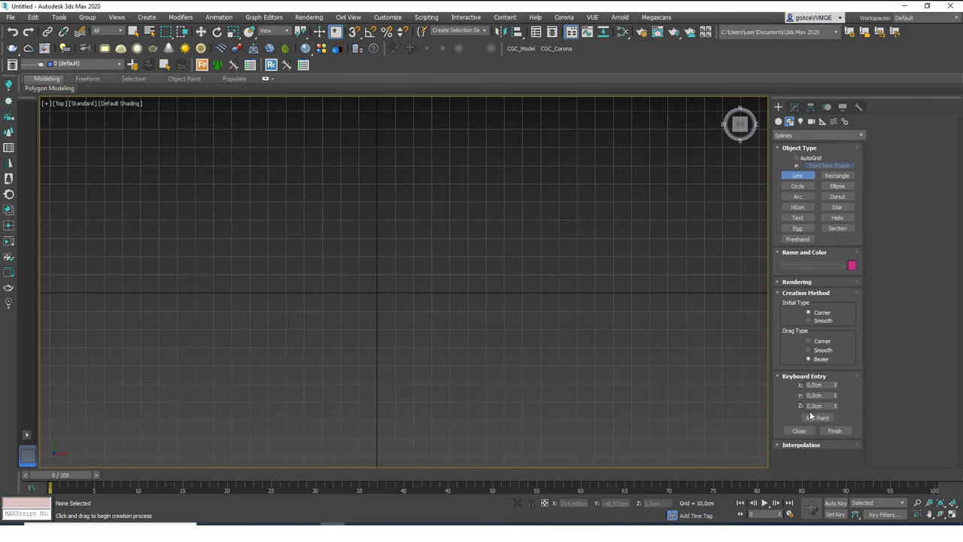
{"action": "left_click", "coordinate": [817, 419]}
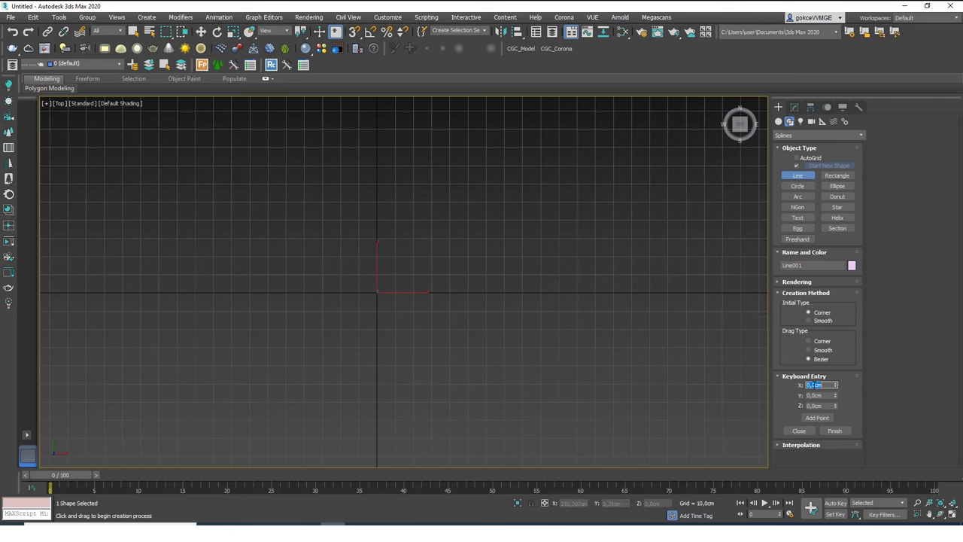
Add the line's second point at X 1000, Y 0, Z 0 cm by keyboard entry
{"action": "type", "text": "1000"}
{"action": "left_click", "coordinate": [817, 417]}
{"action": "middle_click_drag", "start_coordinate": [563, 293], "coordinate": [451, 298]}
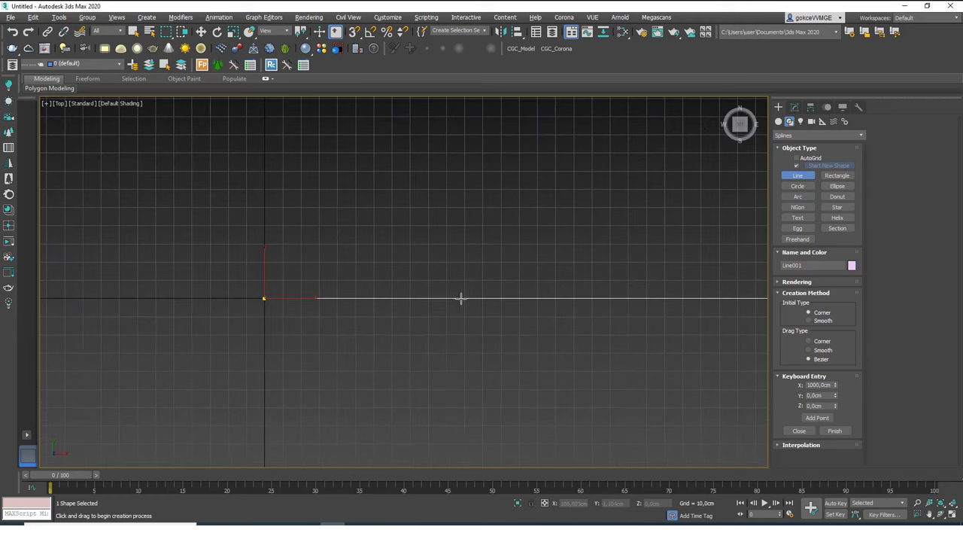
{"action": "scroll", "coordinate": [462, 298], "scroll_direction": "down", "scroll_amount": 5}
{"action": "middle_click_drag", "start_coordinate": [494, 324], "coordinate": [452, 342]}
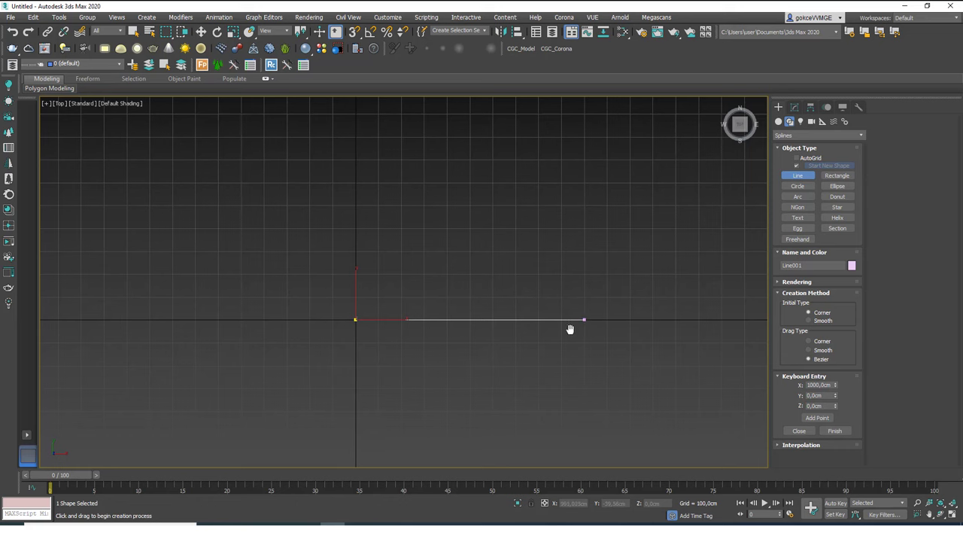
{"action": "middle_click_drag", "start_coordinate": [569, 329], "coordinate": [550, 337]}
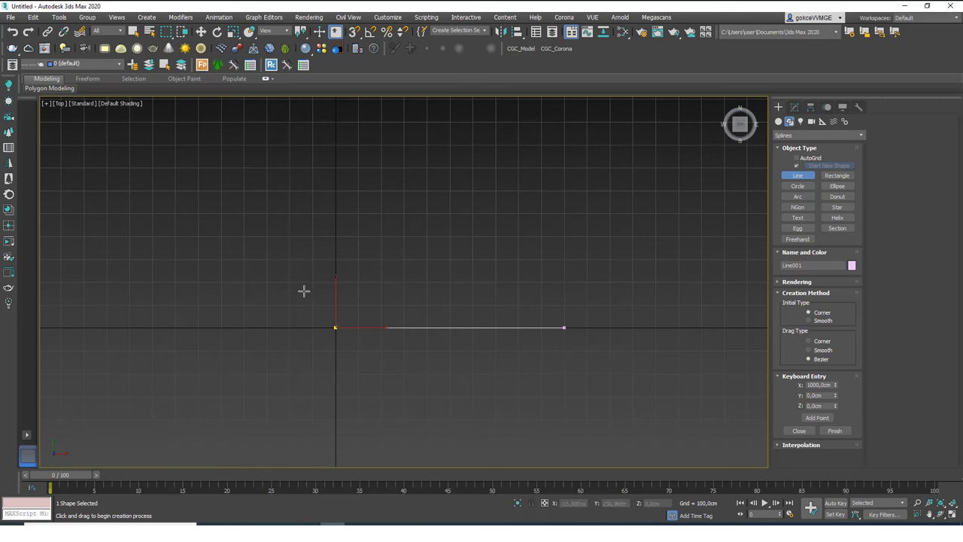
Add two more line points by coordinates at X 1000, Y 500 cm and X 500, Y 500 cm
{"action": "double_click", "coordinate": [825, 396]}
{"action": "type", "text": "500"}
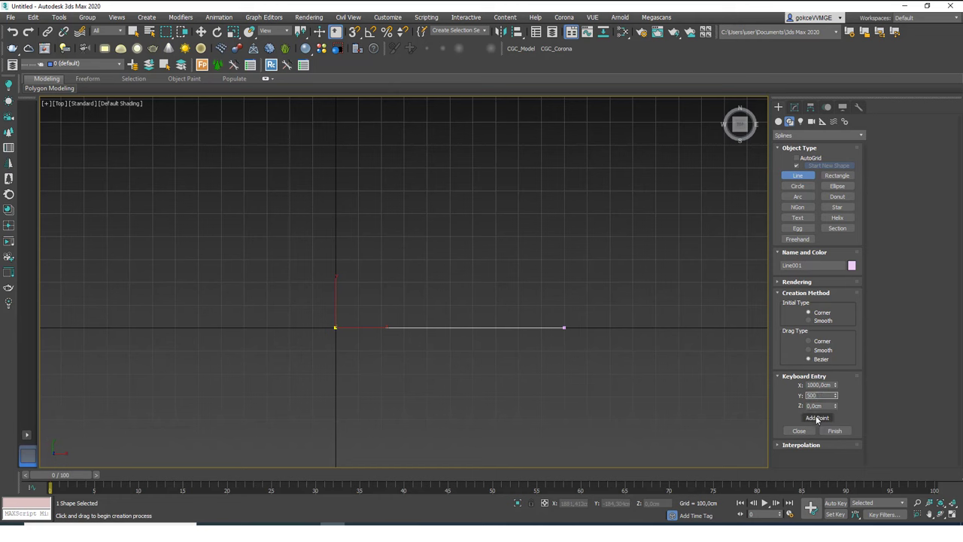
{"action": "left_click", "coordinate": [817, 418]}
{"action": "middle_click_drag", "start_coordinate": [571, 341], "coordinate": [563, 361]}
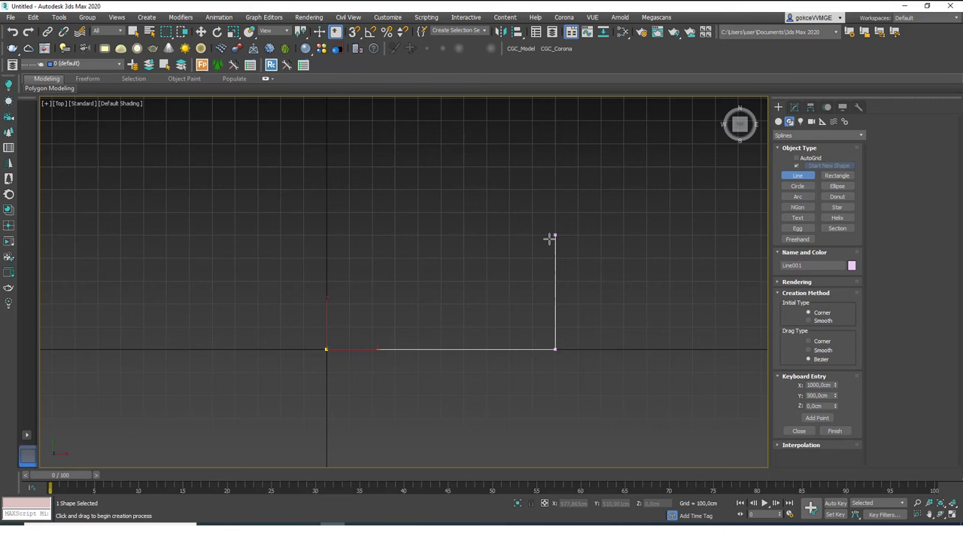
{"action": "double_click", "coordinate": [817, 395]}
{"action": "left_click", "coordinate": [819, 384]}
{"action": "type", "text": "500"}
{"action": "left_click", "coordinate": [817, 417]}
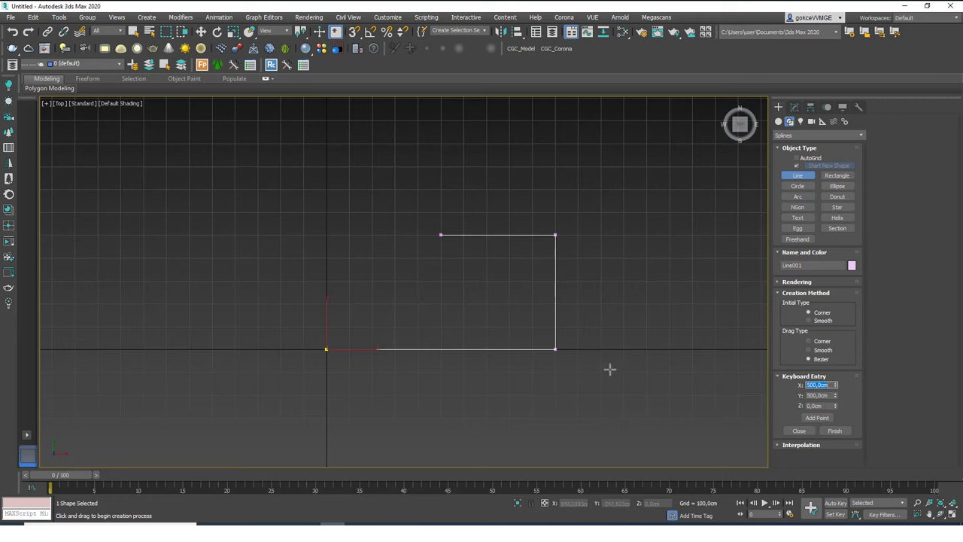
Add points at X 500, Y 1000 cm and X 0, Y 1000 cm, and close the spline into an L-shape
{"action": "middle_click_drag", "start_coordinate": [529, 288], "coordinate": [536, 322]}
{"action": "left_click_drag", "start_coordinate": [830, 396], "coordinate": [783, 398]}
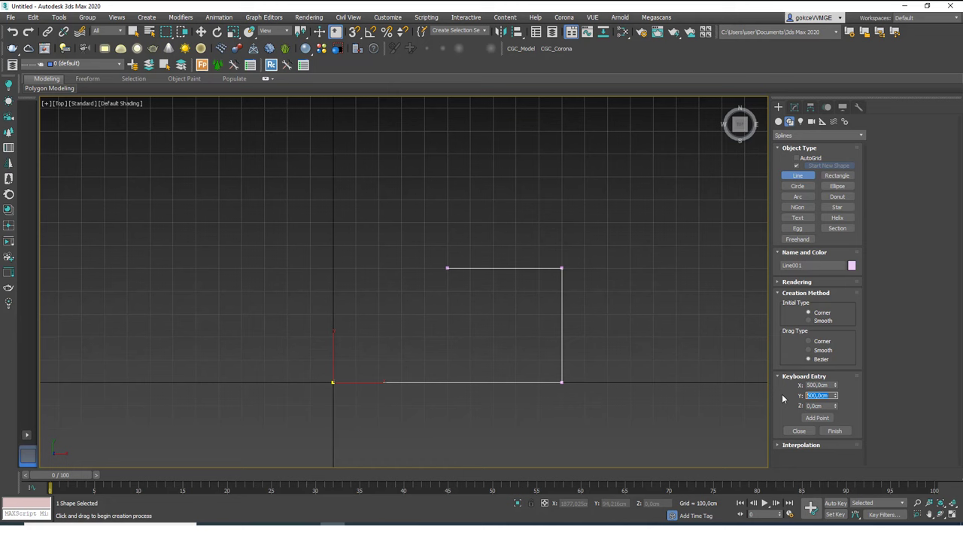
{"action": "type", "text": "1000"}
{"action": "left_click", "coordinate": [817, 418]}
{"action": "middle_click_drag", "start_coordinate": [691, 338], "coordinate": [696, 362]}
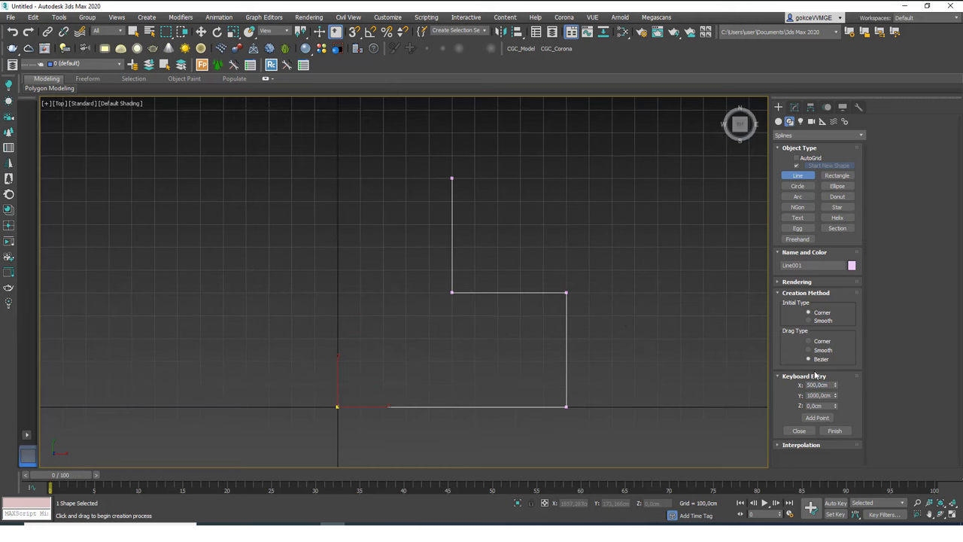
{"action": "left_click_drag", "start_coordinate": [828, 385], "coordinate": [804, 385]}
{"action": "type", "text": "0"}
{"action": "left_click", "coordinate": [822, 418]}
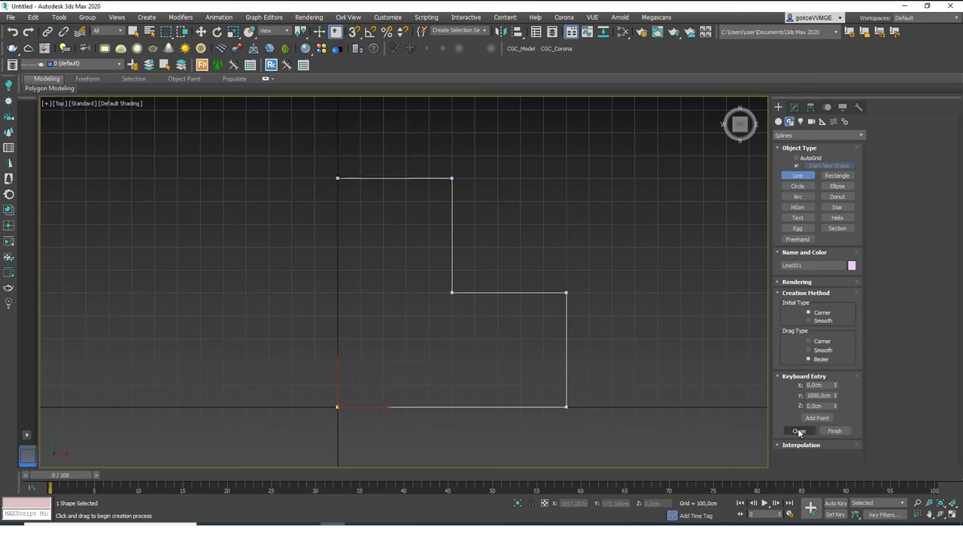
{"action": "left_click", "coordinate": [799, 431]}
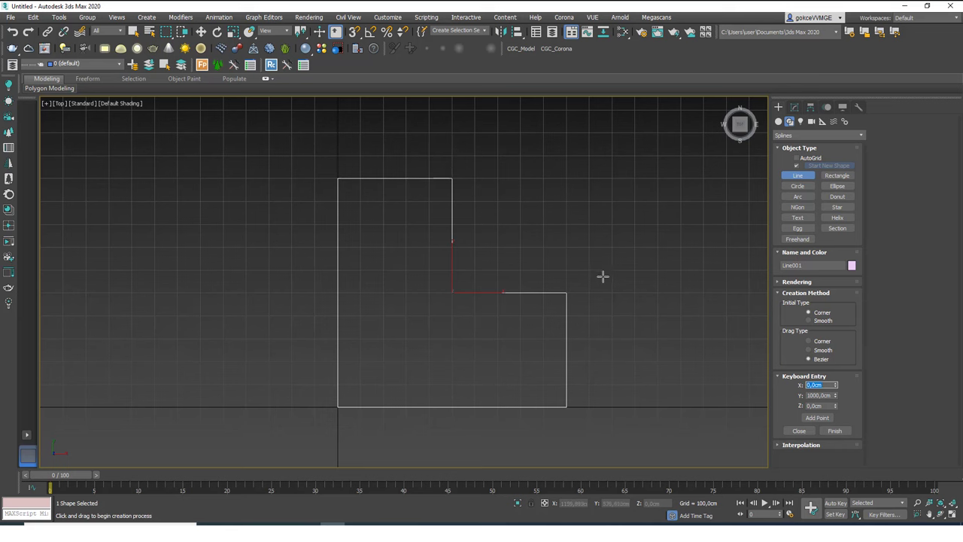
In the Perspective view, outline the closed L-shaped spline at spline level to give it a wall thickness
{"action": "key", "text": "w"}
{"action": "key", "text": "p"}
{"action": "middle_click_drag", "start_coordinate": [477, 343], "coordinate": [516, 336], "text": "alt"}
{"action": "scroll", "coordinate": [515, 295], "scroll_direction": "up", "scroll_amount": 3}
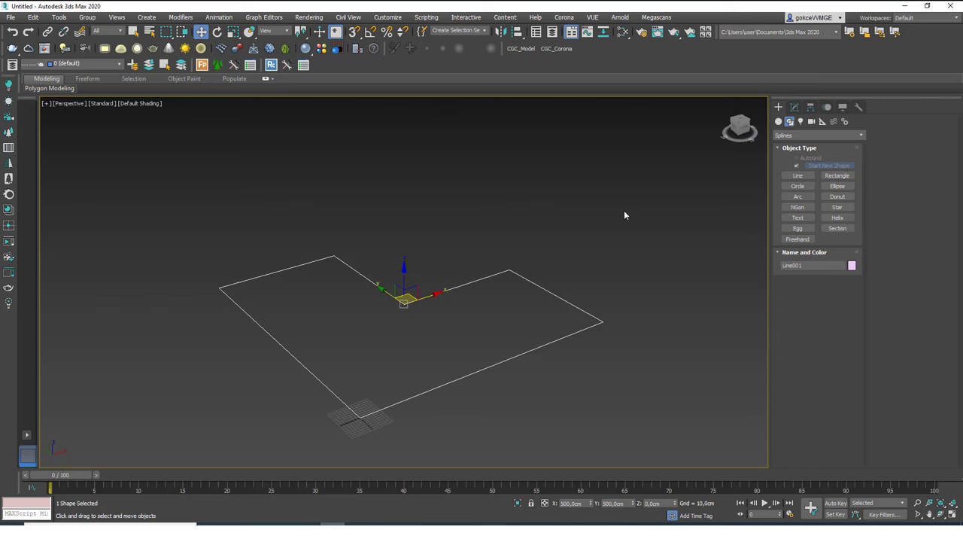
{"action": "left_click", "coordinate": [794, 107]}
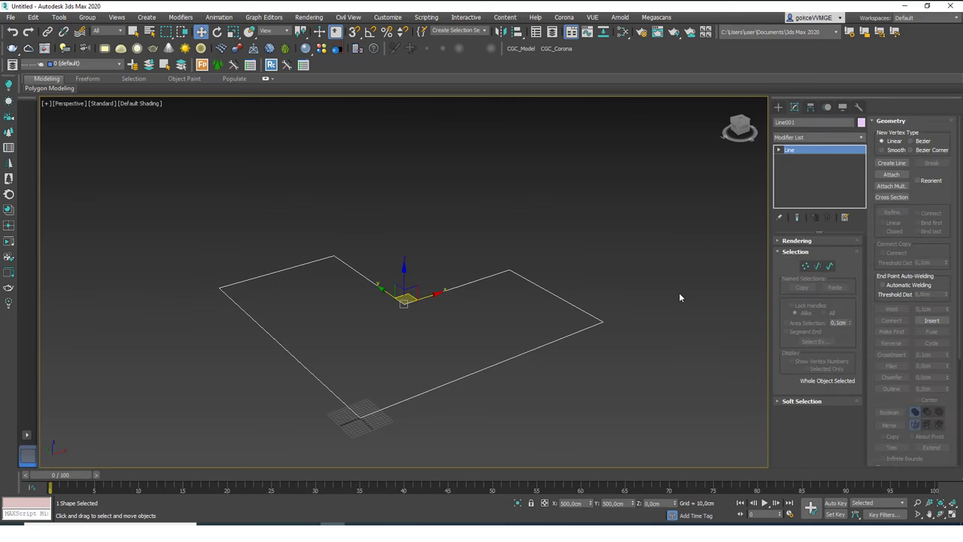
{"action": "left_click", "coordinate": [829, 265]}
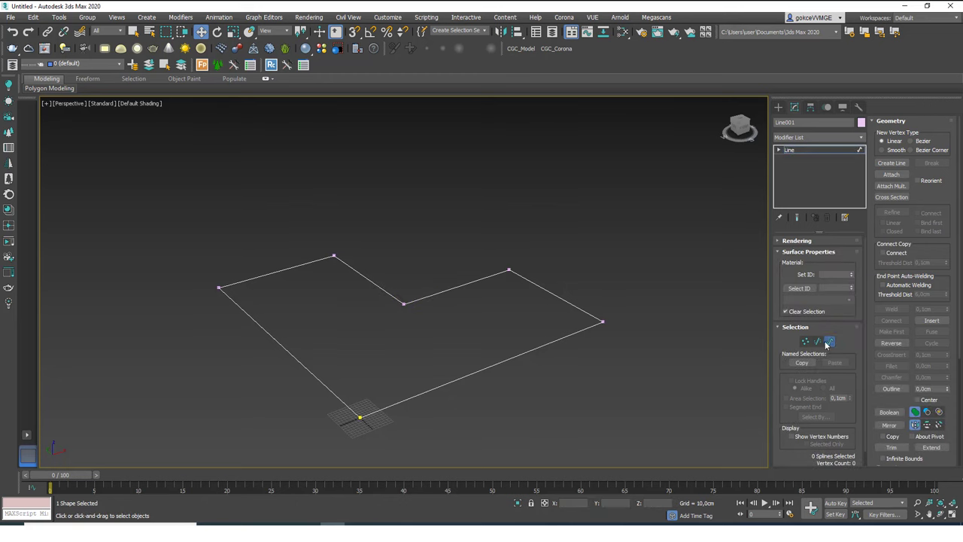
{"action": "left_click_drag", "start_coordinate": [596, 302], "coordinate": [605, 400]}
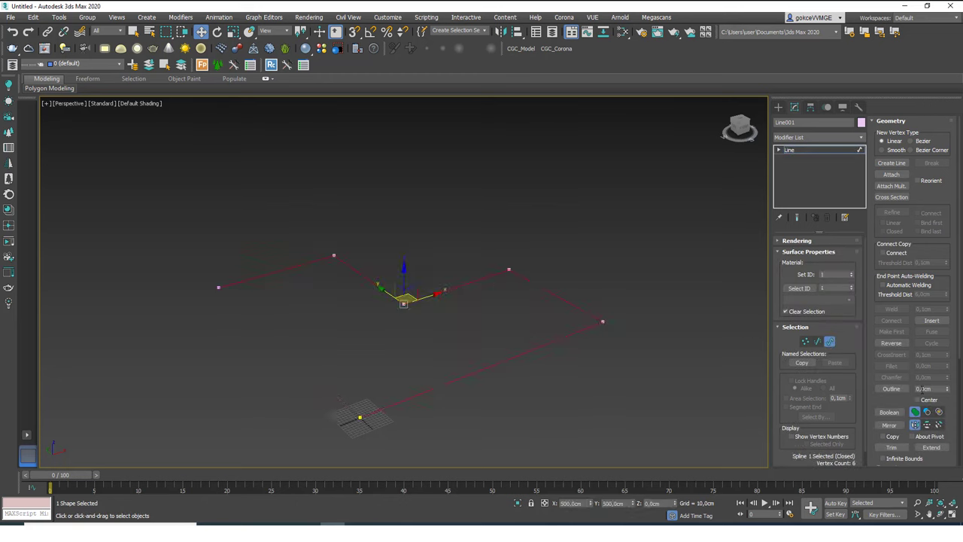
{"action": "left_click", "coordinate": [924, 389]}
{"action": "type", "text": "10"}
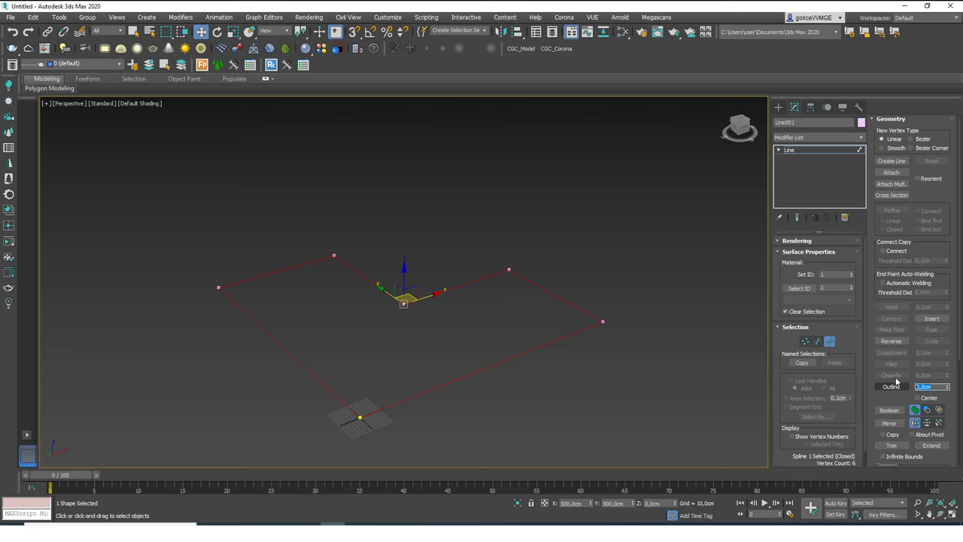
{"action": "left_click", "coordinate": [891, 385]}
Apply an Extrude modifier to the outlined L-shape with an amount of 300 cm
{"action": "left_click", "coordinate": [816, 137]}
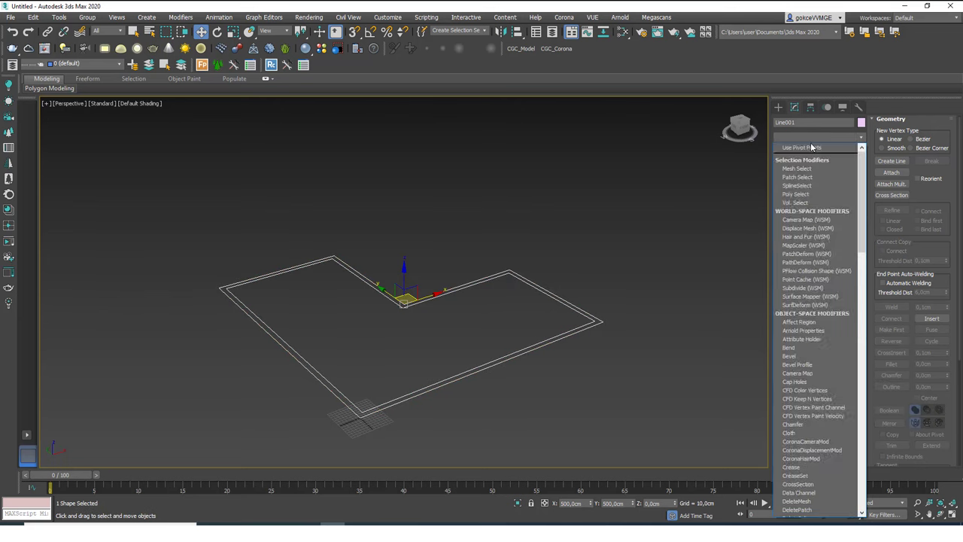
{"action": "scroll", "coordinate": [804, 173], "scroll_direction": "down", "scroll_amount": 2}
{"action": "left_click", "coordinate": [805, 154]}
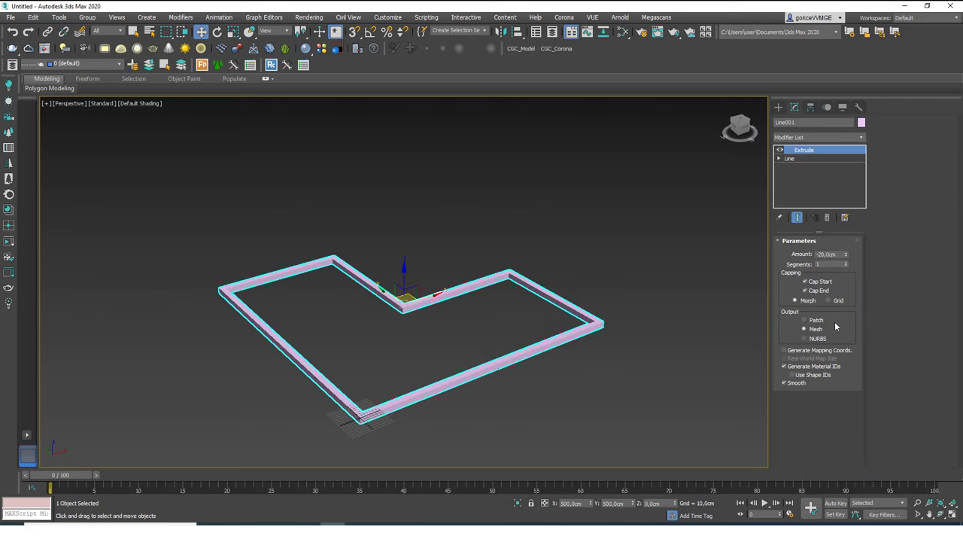
{"action": "left_click", "coordinate": [831, 255]}
{"action": "type", "text": "10"}
{"action": "type", "text": "300"}
{"action": "key", "text": "Return"}
{"action": "middle_click_drag", "start_coordinate": [558, 307], "coordinate": [500, 324], "text": "alt"}
{"action": "scroll", "coordinate": [524, 316], "scroll_direction": "down", "scroll_amount": 3}
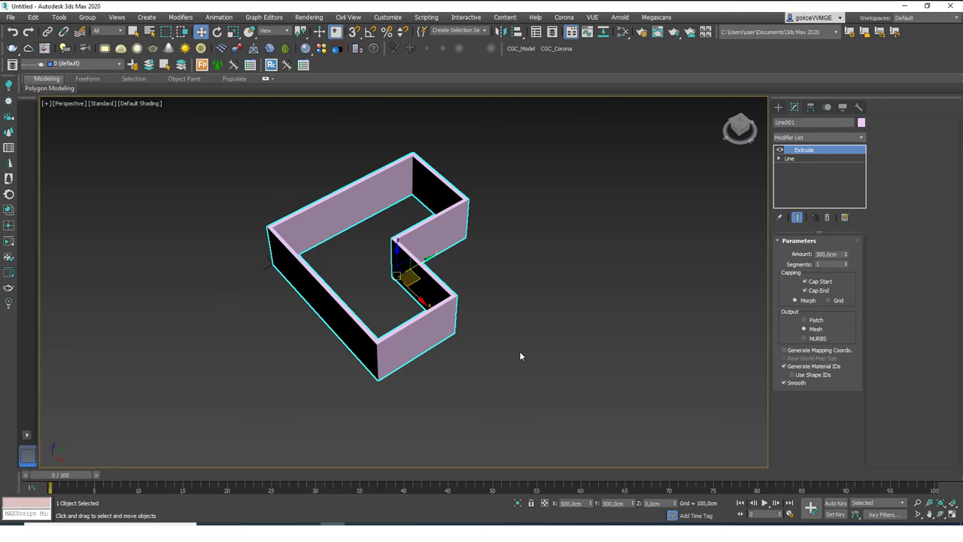
Start a second line in the Top view by keyboard entry with its first point at X 2000, Y 0, Z 0 cm
{"action": "left_click", "coordinate": [519, 351]}
{"action": "key", "text": "t"}
{"action": "middle_click_drag", "start_coordinate": [556, 361], "coordinate": [410, 299]}
{"action": "scroll", "coordinate": [434, 314], "scroll_direction": "down", "scroll_amount": 3}
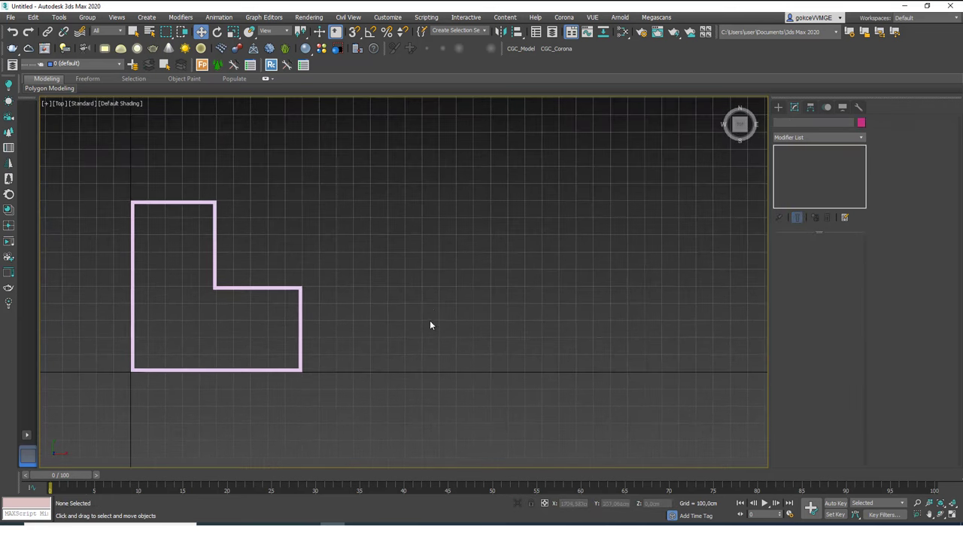
{"action": "left_click", "coordinate": [778, 106]}
{"action": "left_click", "coordinate": [798, 176]}
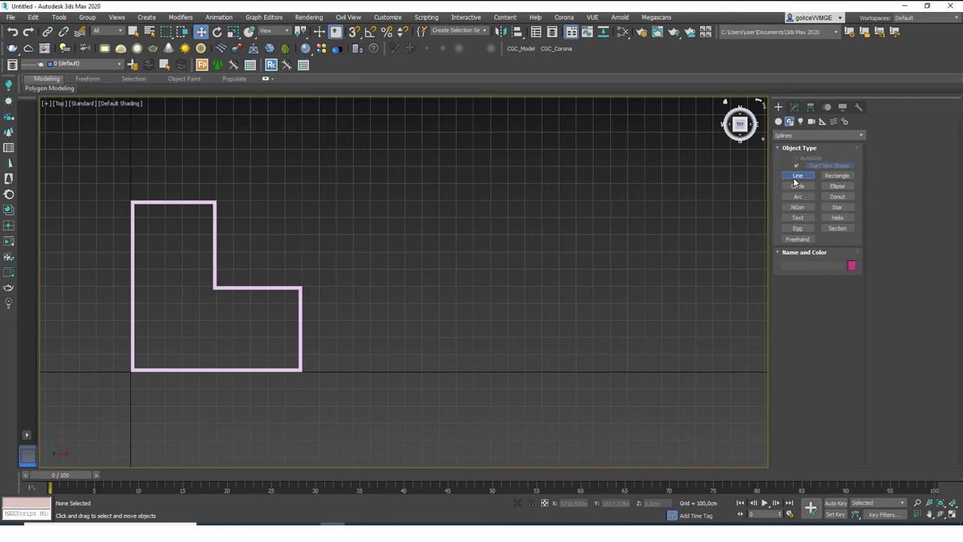
{"action": "middle_click_drag", "start_coordinate": [523, 372], "coordinate": [467, 310]}
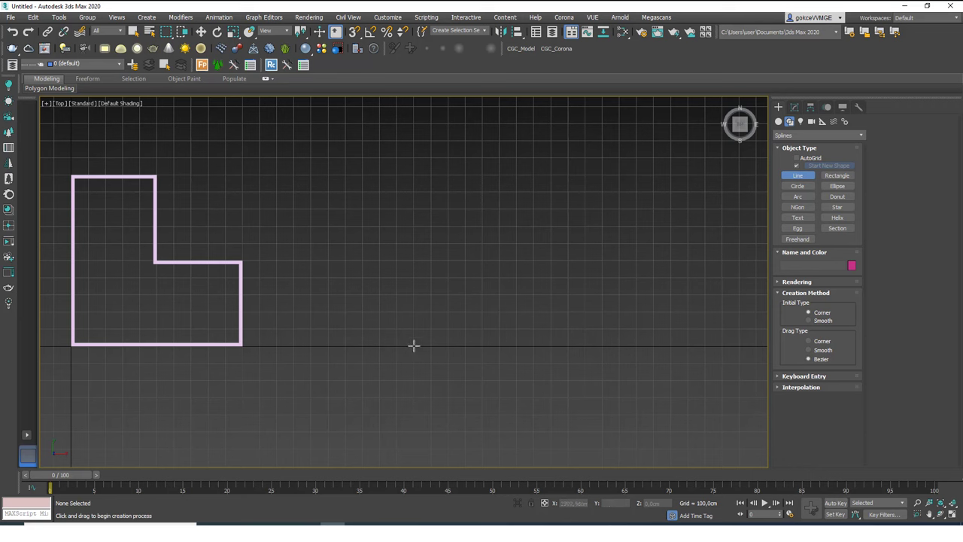
{"action": "left_click", "coordinate": [803, 376]}
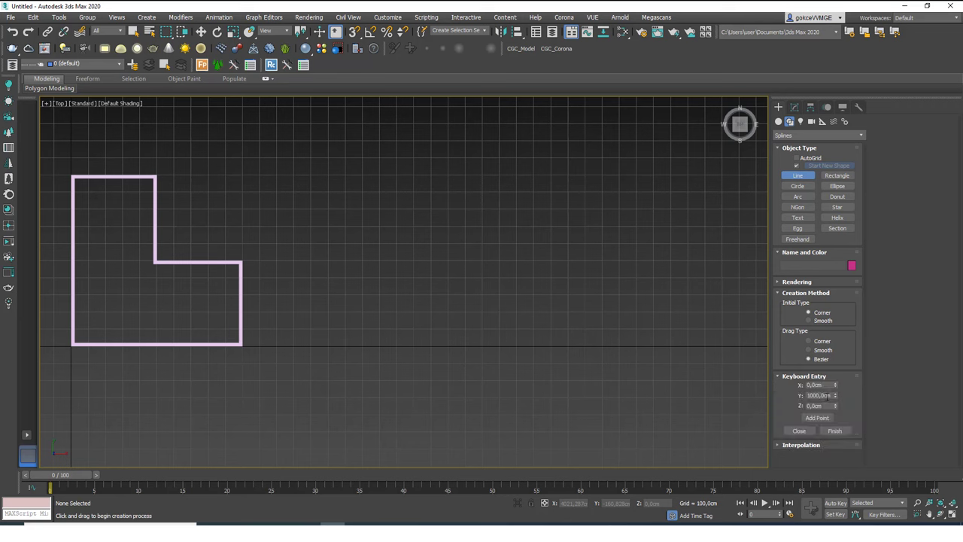
{"action": "double_click", "coordinate": [827, 395]}
{"action": "type", "text": "0"}
{"action": "double_click", "coordinate": [822, 384]}
{"action": "type", "text": "2000"}
{"action": "left_click", "coordinate": [816, 417]}
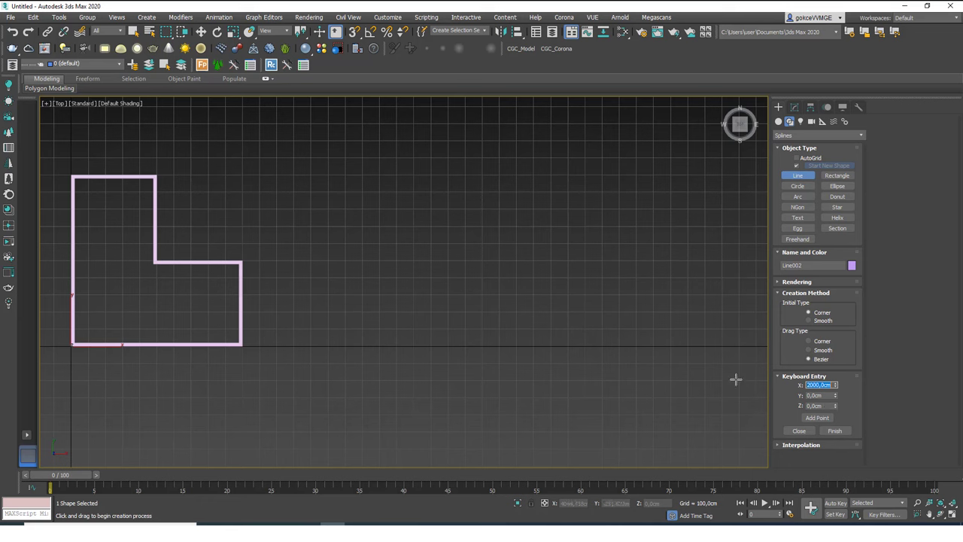
Add points at X 2500, Y 0 cm and X 2500, Y 1000 cm to the second line
{"action": "type", "text": "2500"}
{"action": "left_click", "coordinate": [818, 419]}
{"action": "key", "text": "Tab"}
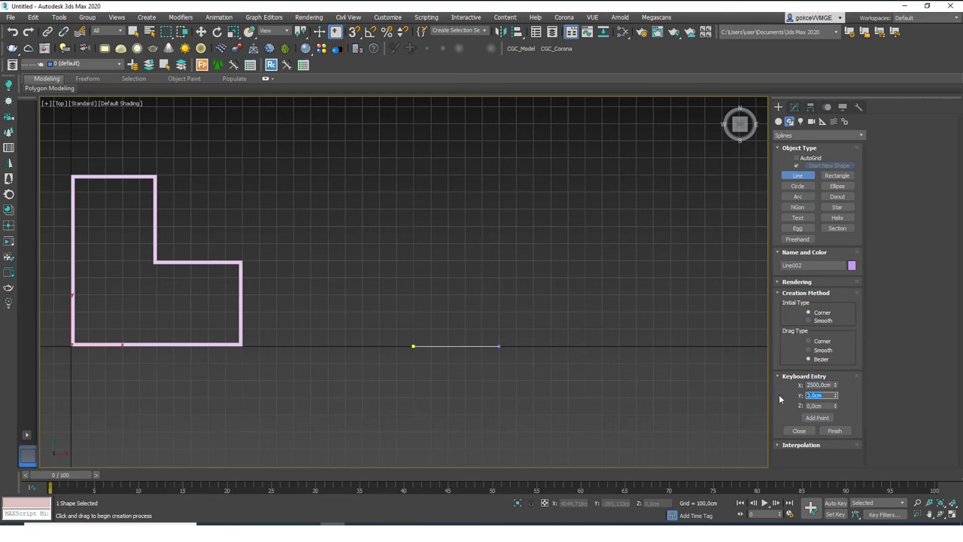
{"action": "type", "text": "1000"}
{"action": "left_click", "coordinate": [817, 417]}
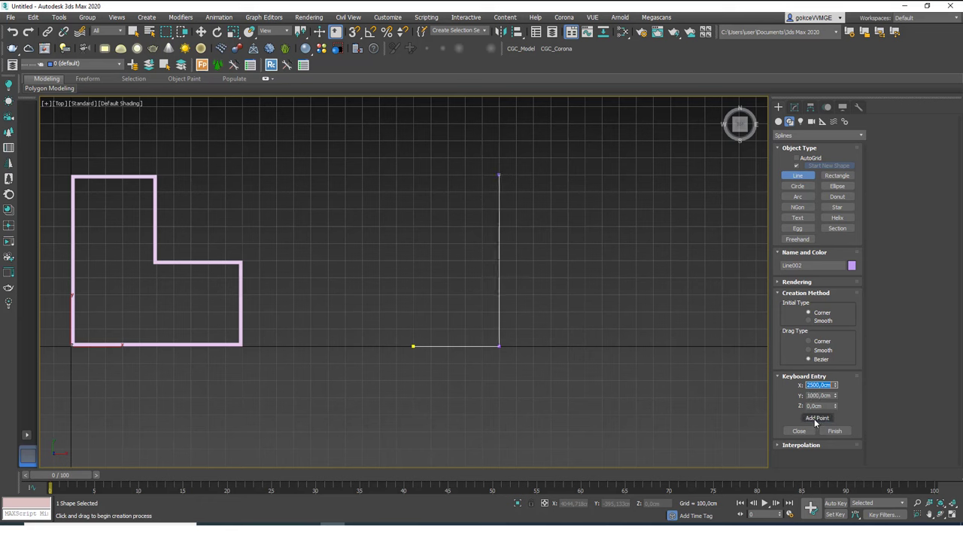
Continue the second line with points at X 1500, Y 1000 cm and X 1500, Y 1500 cm
{"action": "double_click", "coordinate": [815, 385]}
{"action": "type", "text": "150"}
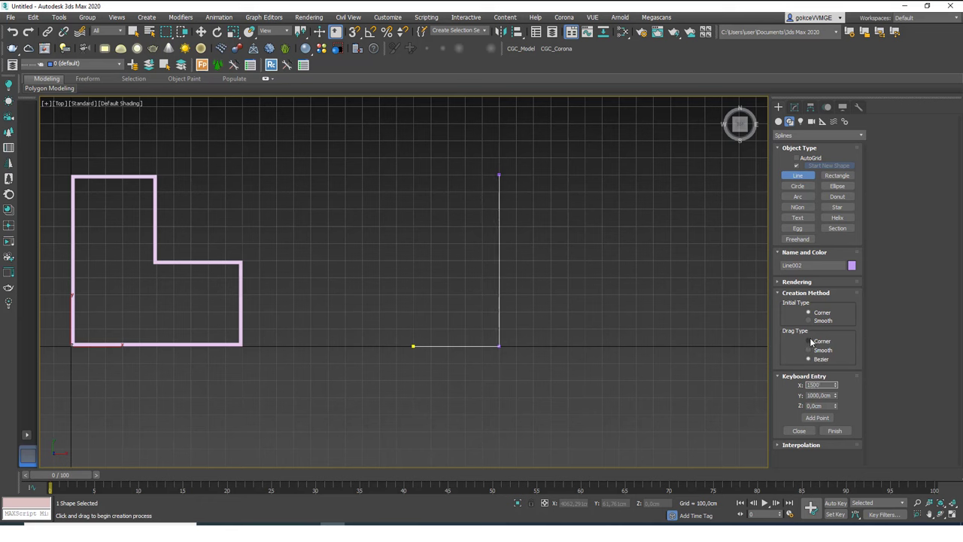
{"action": "type", "text": "0"}
{"action": "left_click", "coordinate": [816, 417]}
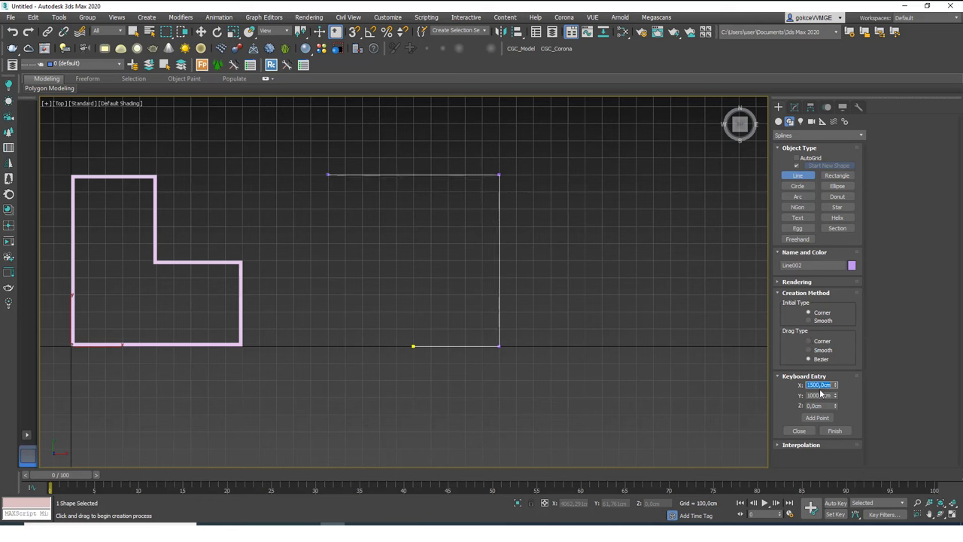
{"action": "left_click", "coordinate": [823, 393]}
{"action": "type", "text": "1500"}
{"action": "left_click", "coordinate": [819, 418]}
Add the next points of the line at X 1200, Y 1500 cm and X 1200, Y -500 cm
{"action": "middle_click_drag", "start_coordinate": [516, 315], "coordinate": [520, 387]}
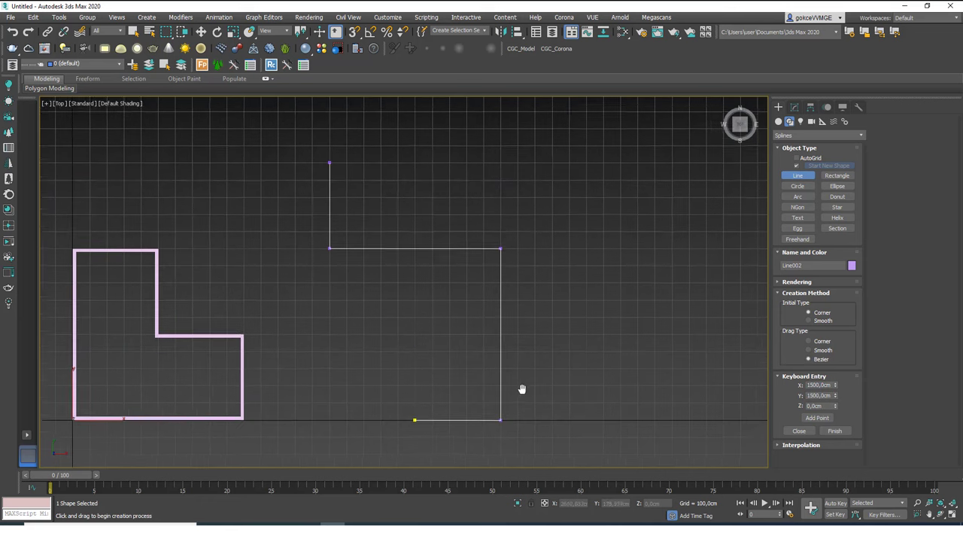
{"action": "left_click", "coordinate": [820, 384]}
{"action": "double_click", "coordinate": [820, 385]}
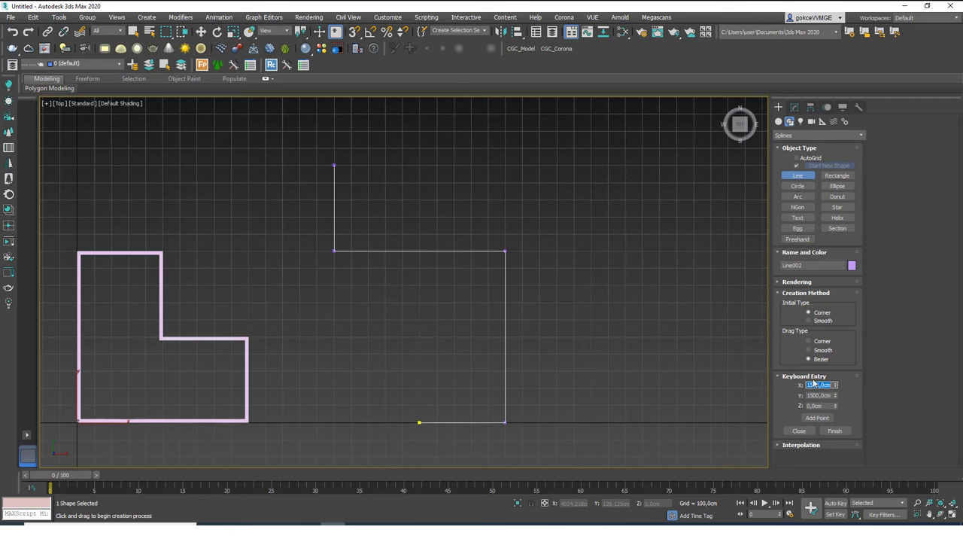
{"action": "type", "text": "1200"}
{"action": "left_click", "coordinate": [819, 417]}
{"action": "double_click", "coordinate": [810, 395]}
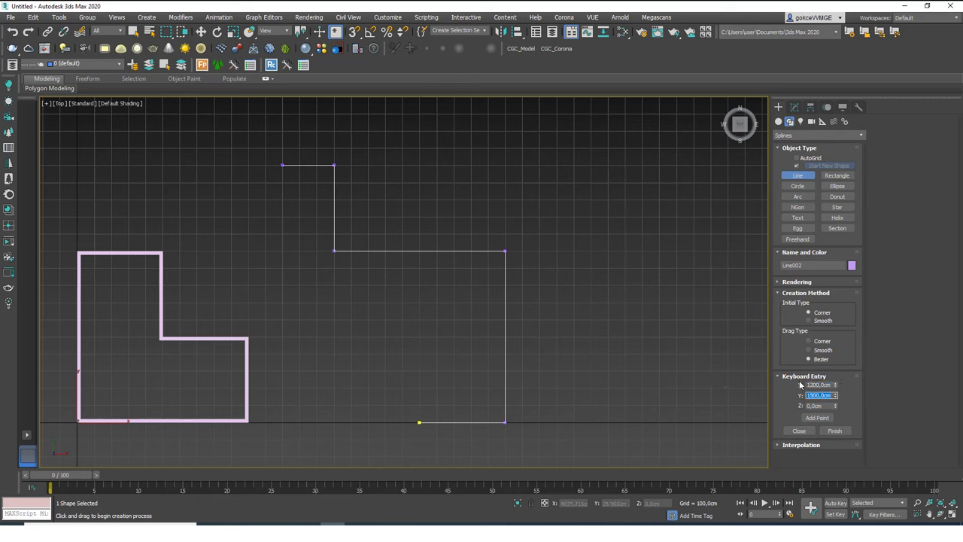
{"action": "type", "text": "-500"}
{"action": "left_click", "coordinate": [817, 418]}
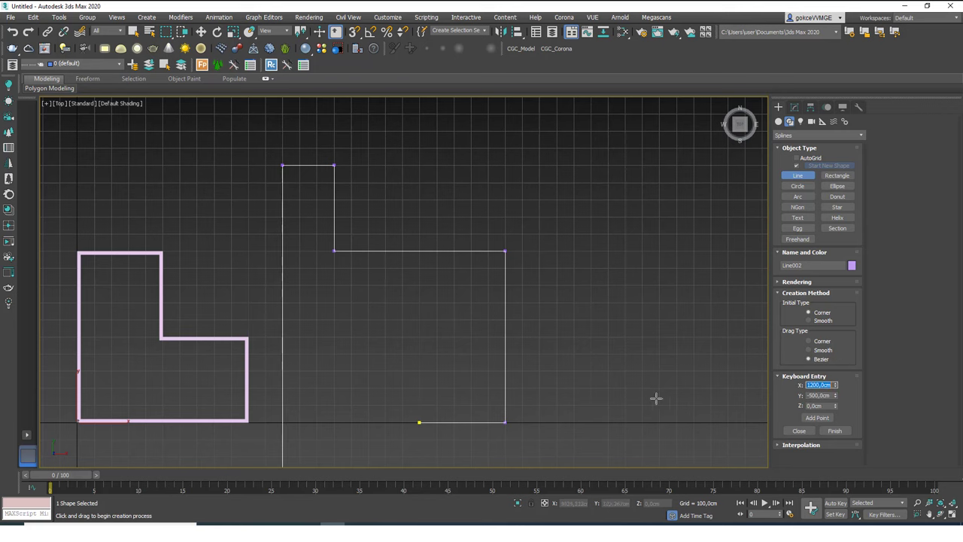
Extend the outline with points at X 1500, Y -500 cm and X 1500, Y -250 cm
{"action": "middle_click_drag", "start_coordinate": [550, 372], "coordinate": [553, 258]}
{"action": "middle_click_drag", "start_coordinate": [591, 316], "coordinate": [602, 344]}
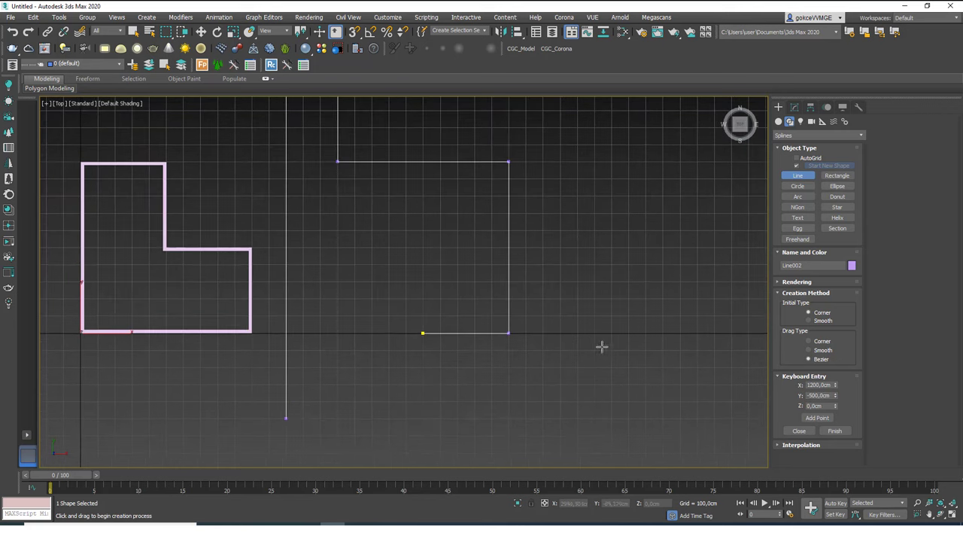
{"action": "double_click", "coordinate": [816, 384]}
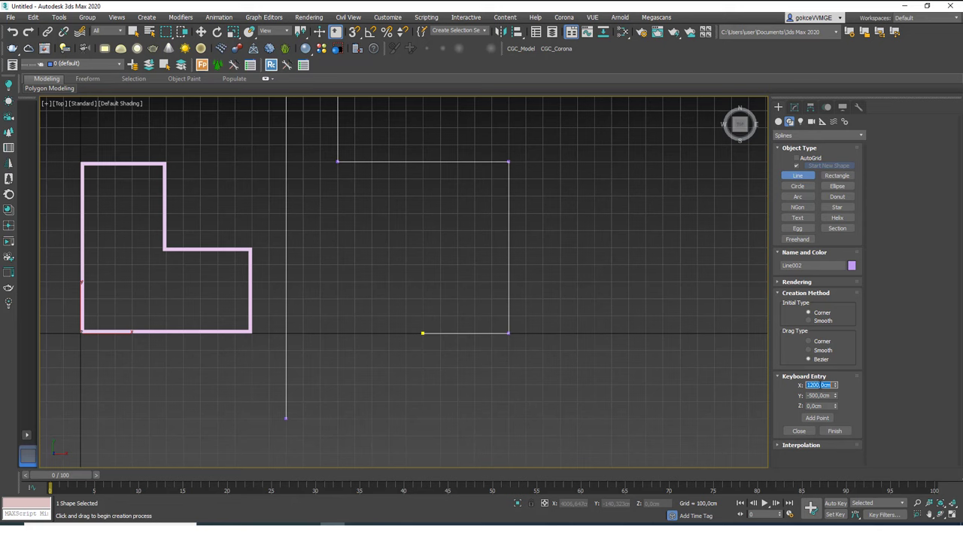
{"action": "type", "text": "1500"}
{"action": "left_click", "coordinate": [815, 419]}
{"action": "middle_click_drag", "start_coordinate": [623, 361], "coordinate": [610, 371]}
{"action": "left_click", "coordinate": [821, 394]}
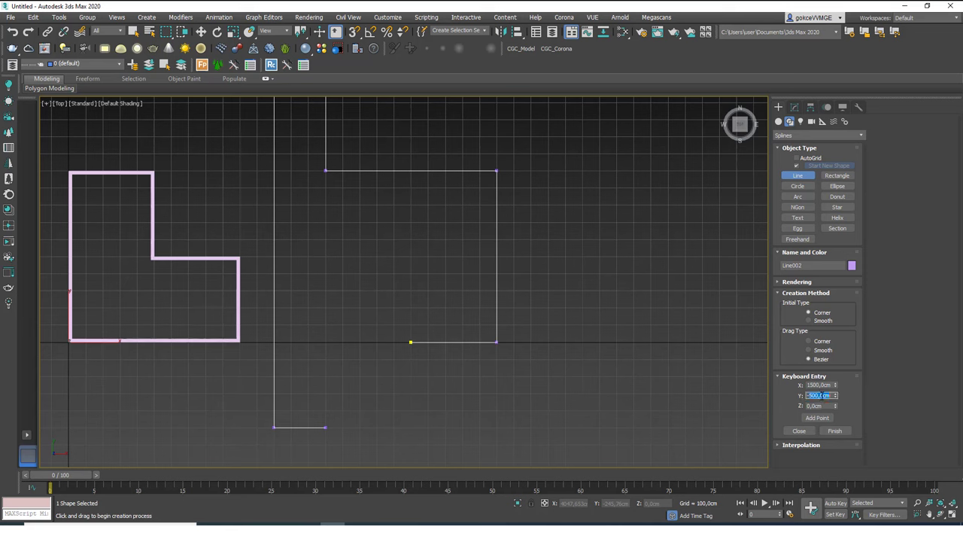
{"action": "type", "text": "-250"}
{"action": "left_click", "coordinate": [817, 418]}
Add a final point at X 2000, Y -250 cm, close the second spline and leave the Line tool
{"action": "double_click", "coordinate": [821, 395]}
{"action": "left_click", "coordinate": [817, 385]}
{"action": "type", "text": "300"}
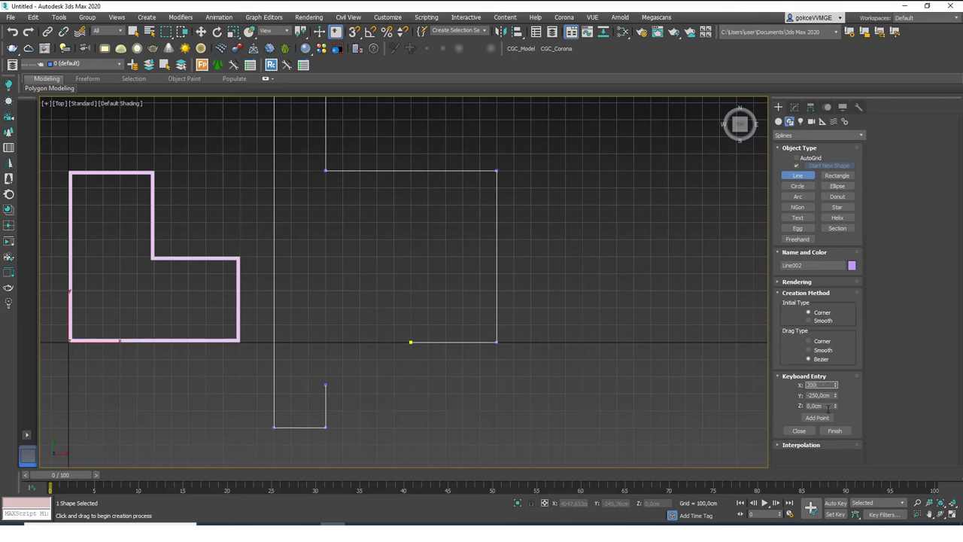
{"action": "left_click", "coordinate": [824, 416]}
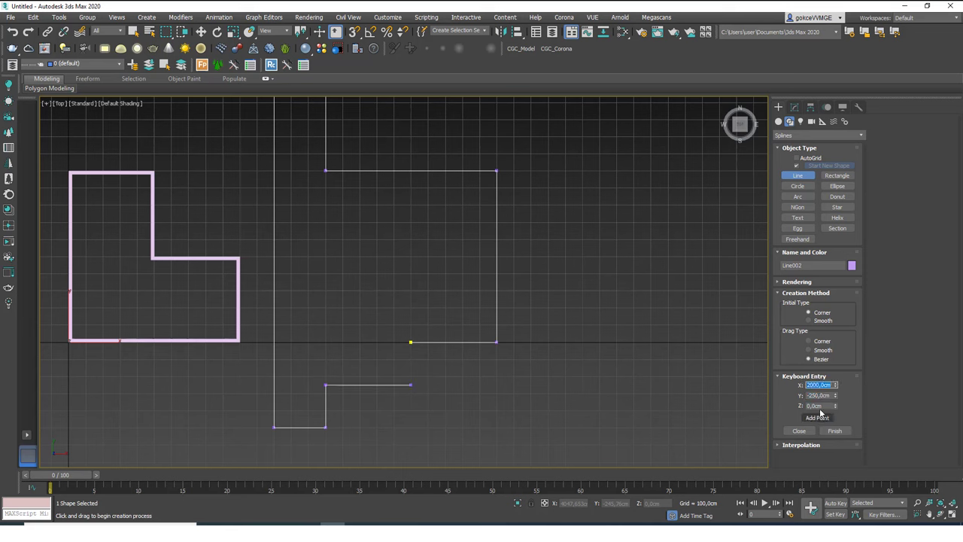
{"action": "left_click", "coordinate": [798, 430]}
{"action": "key", "text": "w"}
{"action": "middle_click_drag", "start_coordinate": [492, 344], "coordinate": [539, 282]}
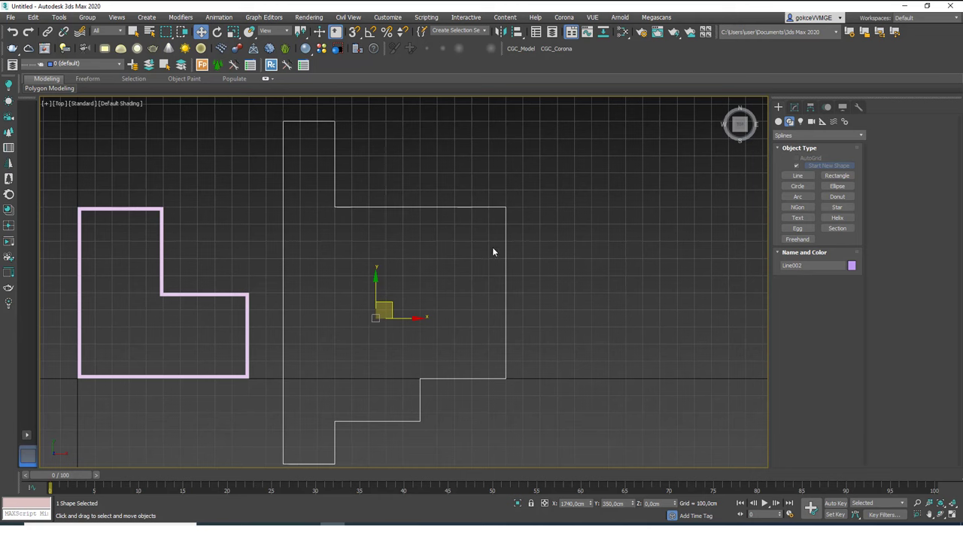
{"action": "middle_click_drag", "start_coordinate": [399, 236], "coordinate": [360, 234]}
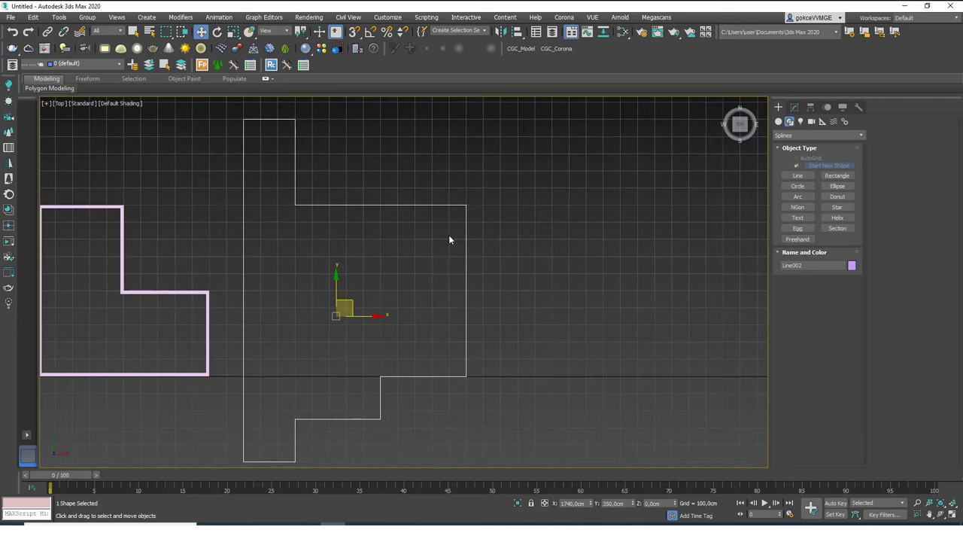
Start a third line by keyboard entry with its first point at X 5000, Y 0, Z 0 cm
{"action": "left_click", "coordinate": [791, 175]}
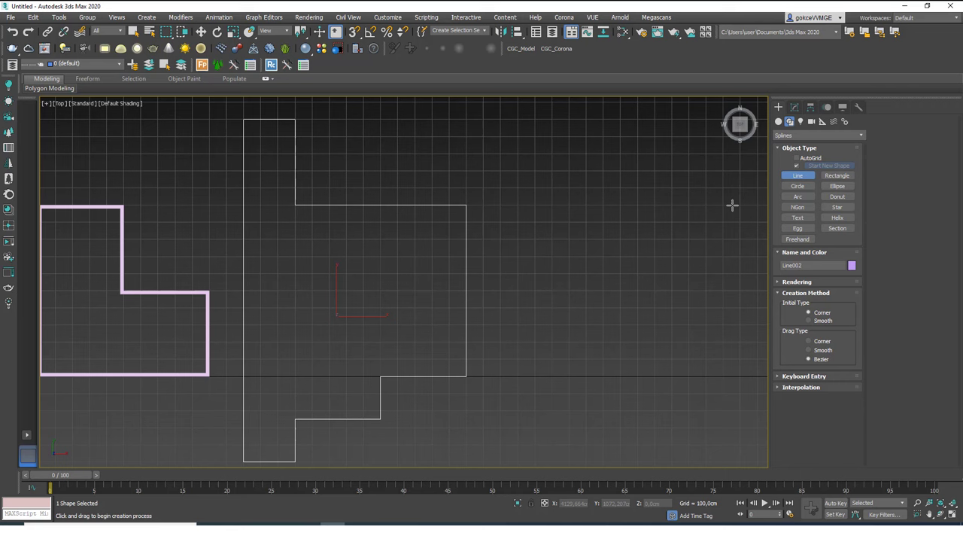
{"action": "left_click", "coordinate": [820, 376]}
{"action": "middle_click_drag", "start_coordinate": [596, 383], "coordinate": [512, 402]}
{"action": "left_click", "coordinate": [819, 384]}
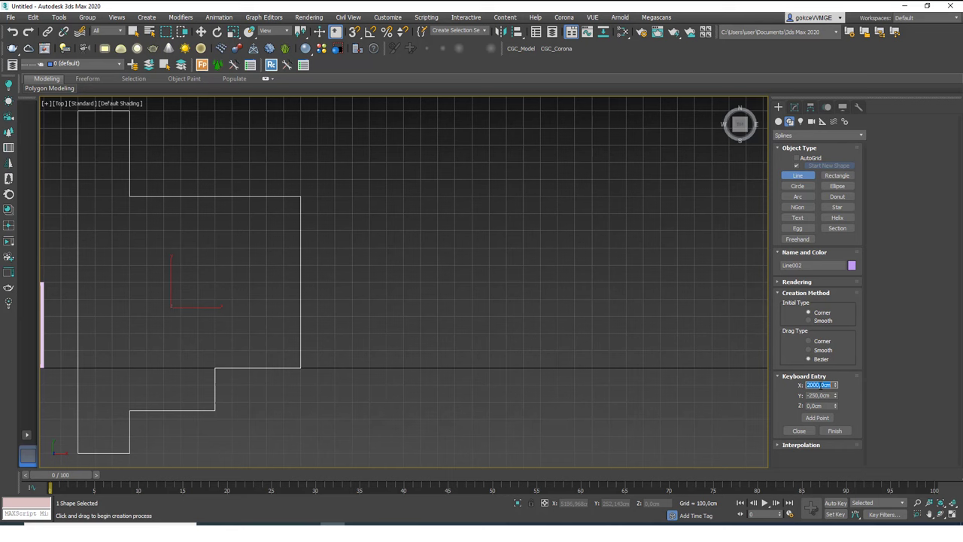
{"action": "type", "text": "5000"}
{"action": "left_click", "coordinate": [820, 396]}
{"action": "type", "text": "0"}
{"action": "key", "text": "Return"}
{"action": "left_click", "coordinate": [817, 418]}
{"action": "right_click", "coordinate": [584, 332]}
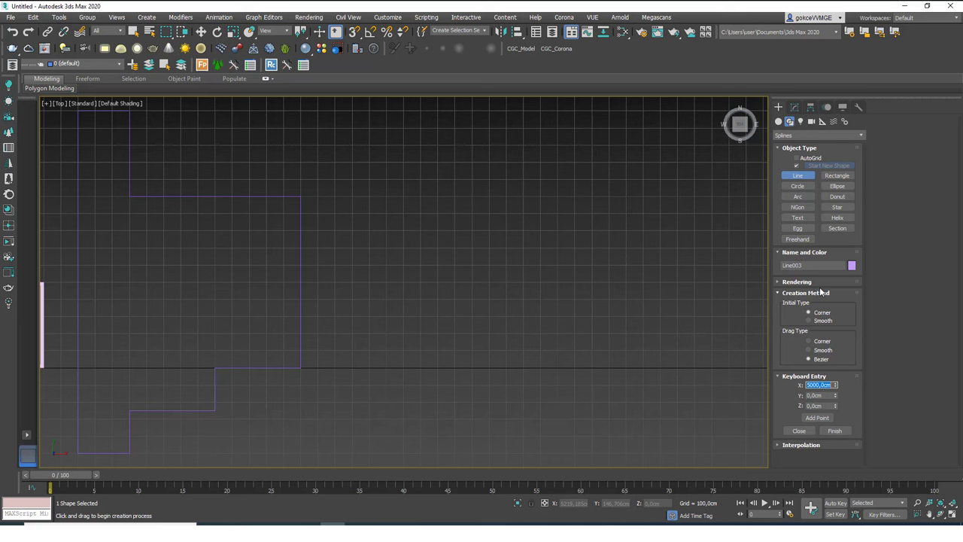
Add a point at X 6000, Y 1000 cm to the third line and end line creation
{"action": "type", "text": "5000"}
{"action": "key", "text": "Tab"}
{"action": "type", "text": "1000"}
{"action": "left_click", "coordinate": [817, 418]}
{"action": "middle_click_drag", "start_coordinate": [558, 319], "coordinate": [220, 346]}
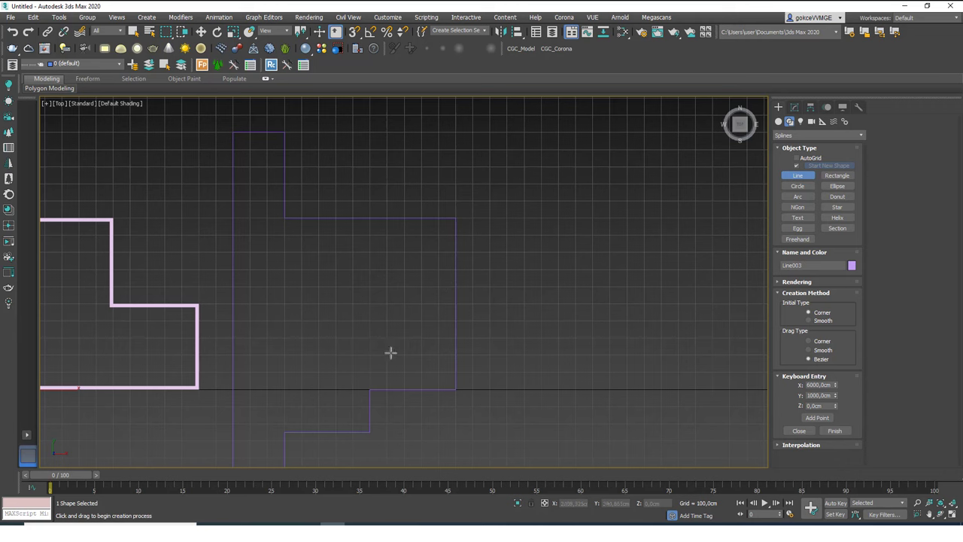
{"action": "middle_click_drag", "start_coordinate": [263, 294], "coordinate": [293, 296]}
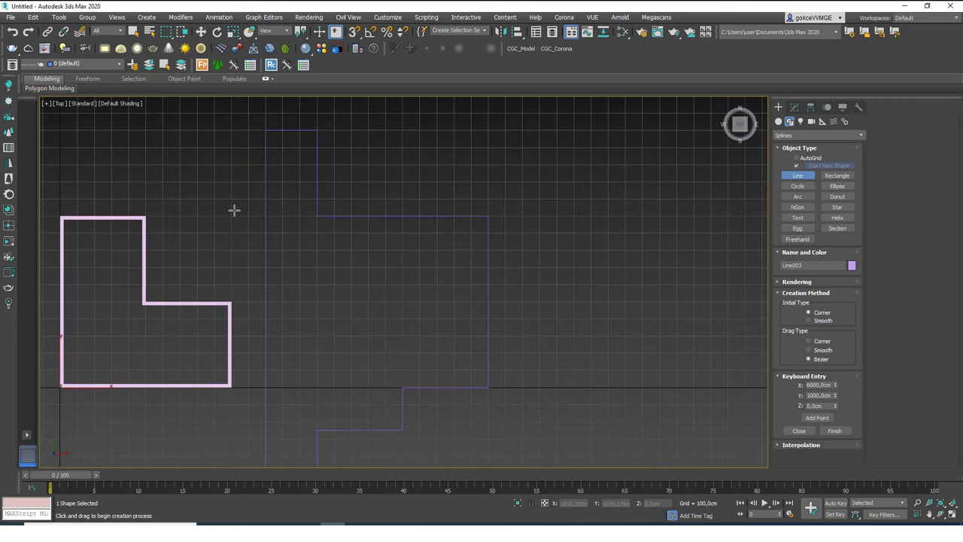
{"action": "right_click", "coordinate": [494, 282]}
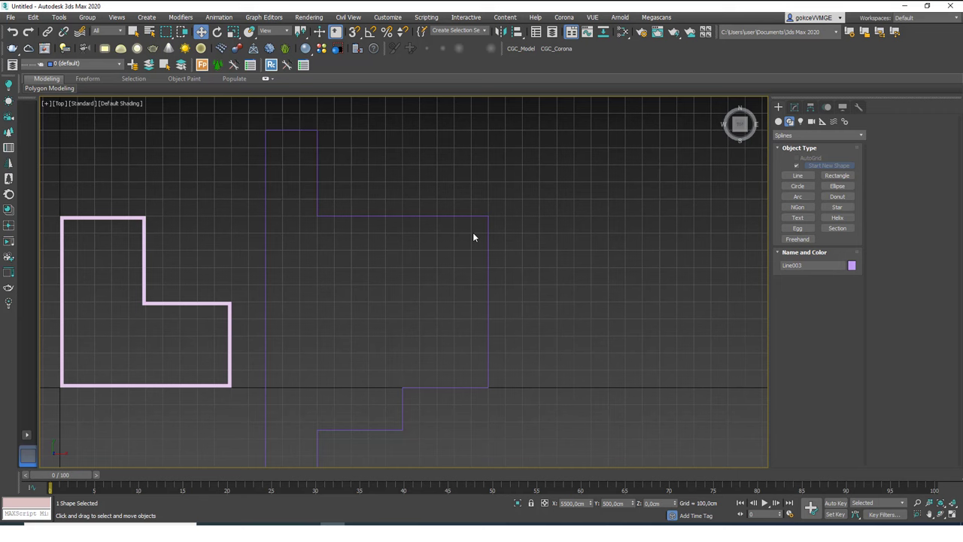